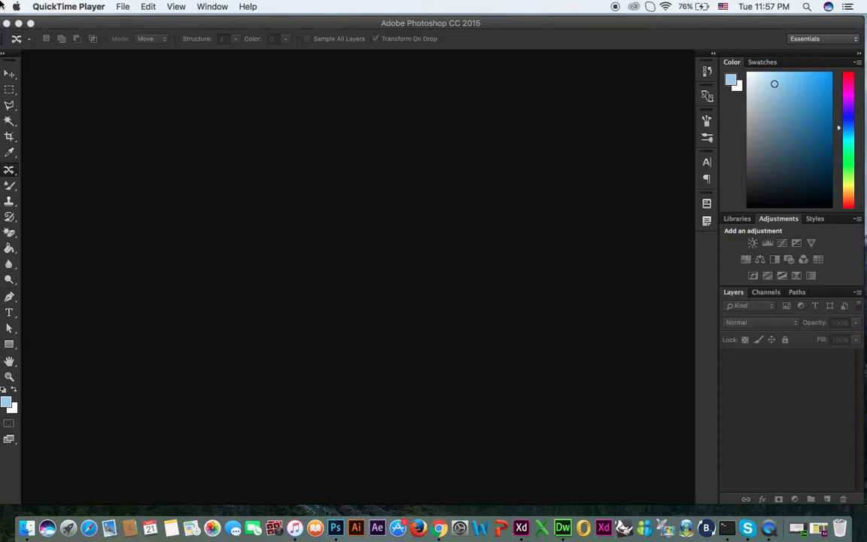
Step: Open the image acne-1606765_1920.jpg from the Downloads folder
left_click(97, 23)
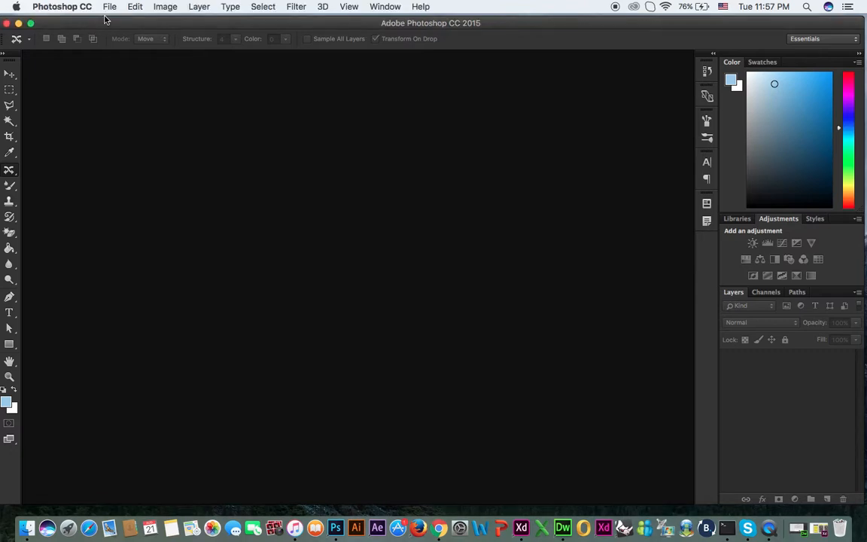
left_click(109, 7)
left_click(124, 33)
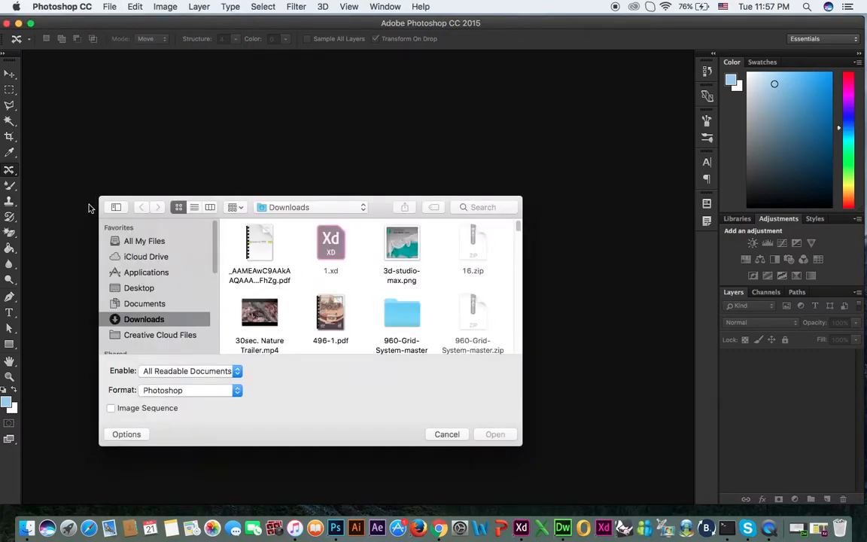
left_click_drag(99, 197, 60, 77)
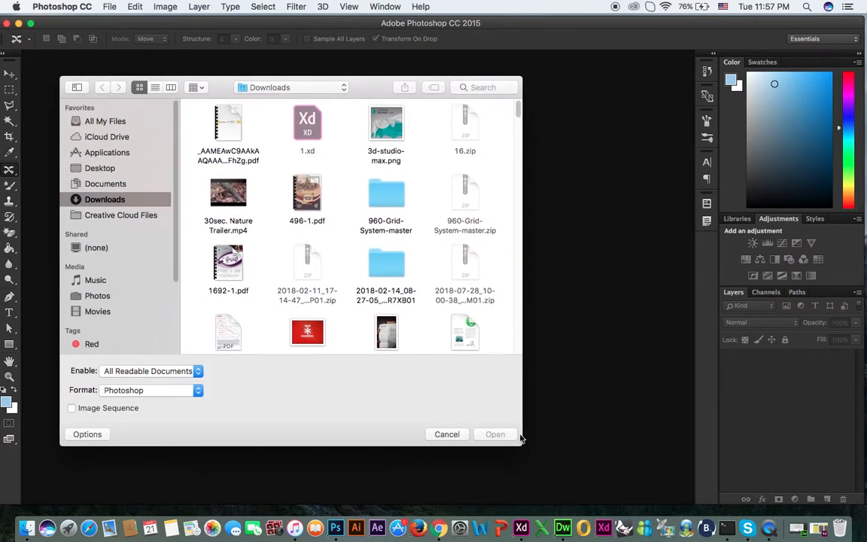
left_click_drag(522, 445, 652, 489)
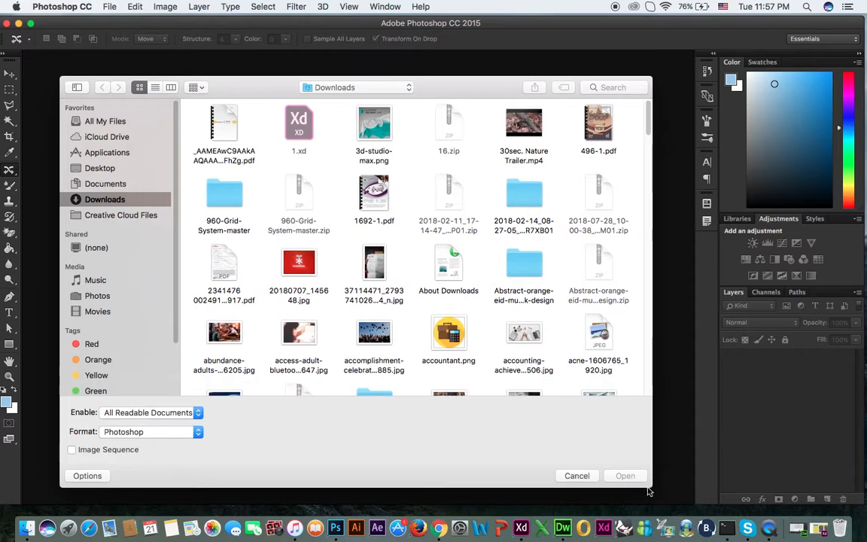
scroll(463, 244, "down", 3)
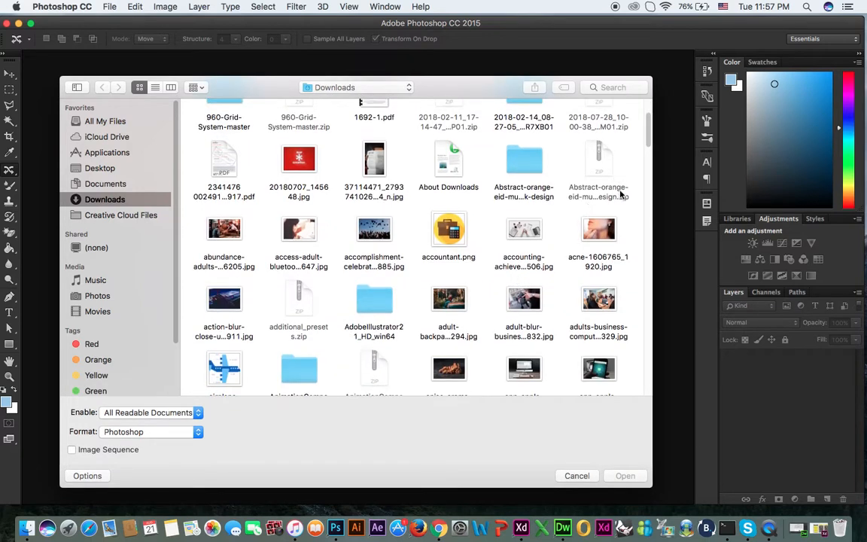
left_click(600, 235)
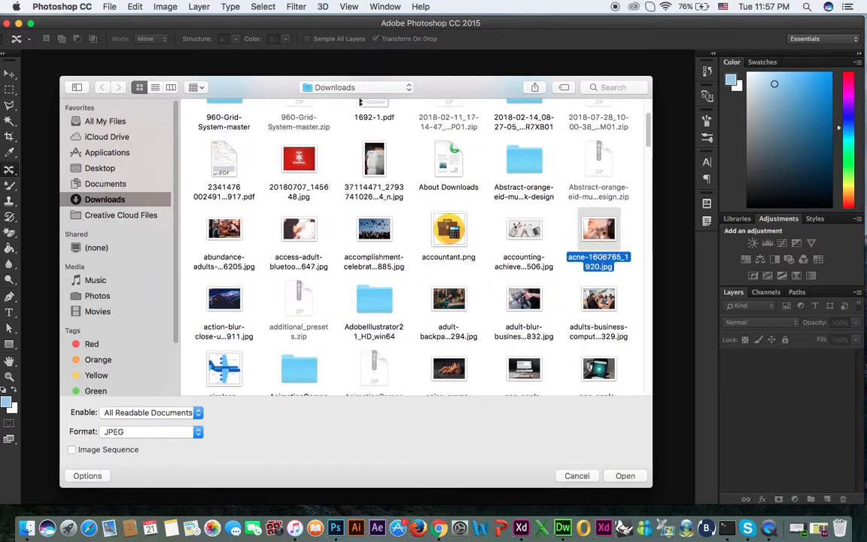
double_click(600, 236)
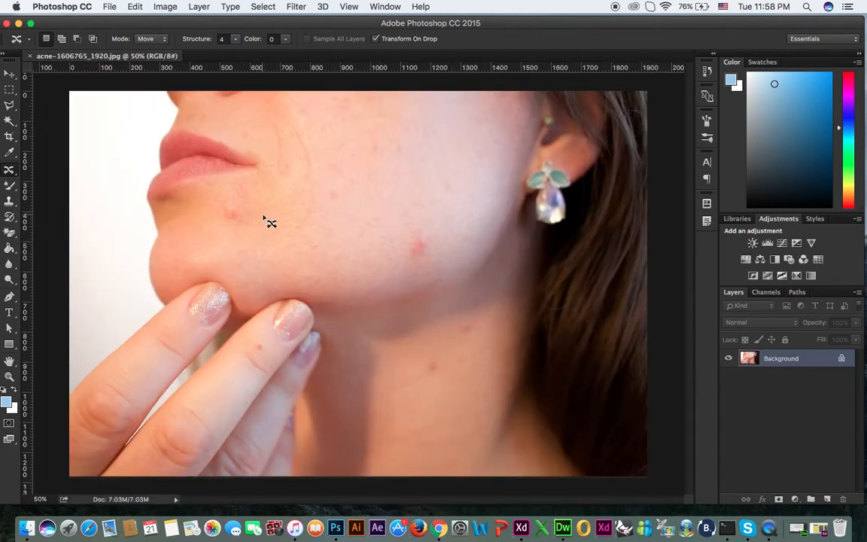
Step: Remove the blemish below the corner of the lips using the Spot Healing Brush at size 125
right_click(10, 172)
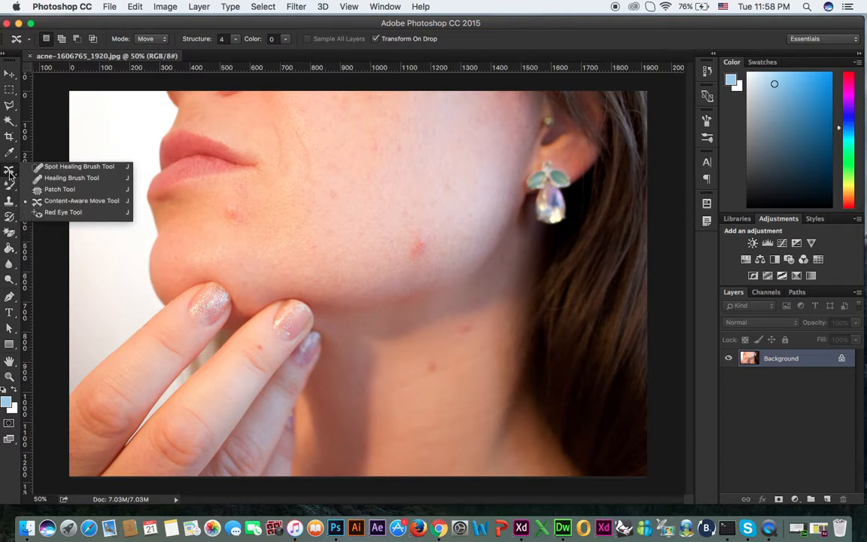
left_click(79, 167)
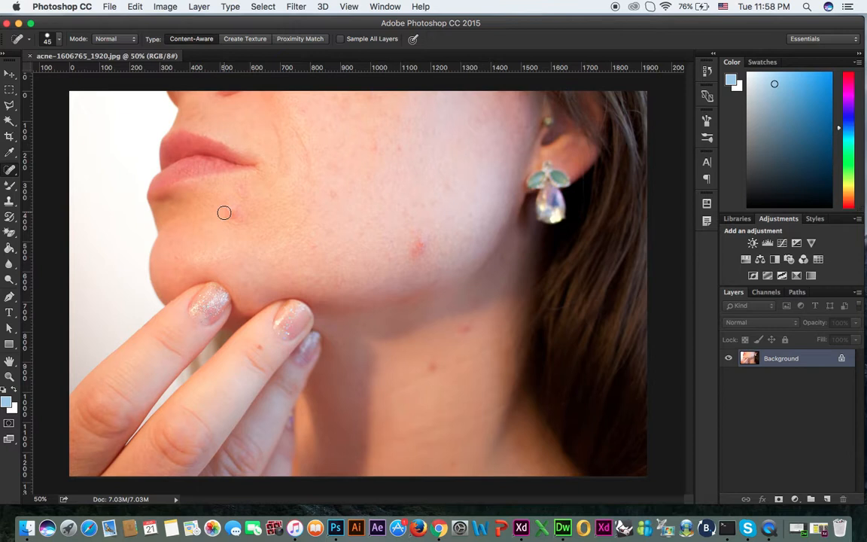
key("bracketleft")
key("bracketright")
key("bracketright")
key("bracketright")
key("bracketright")
key("bracketright")
key("bracketright")
key("bracketright")
key("bracketright")
left_click(233, 216)
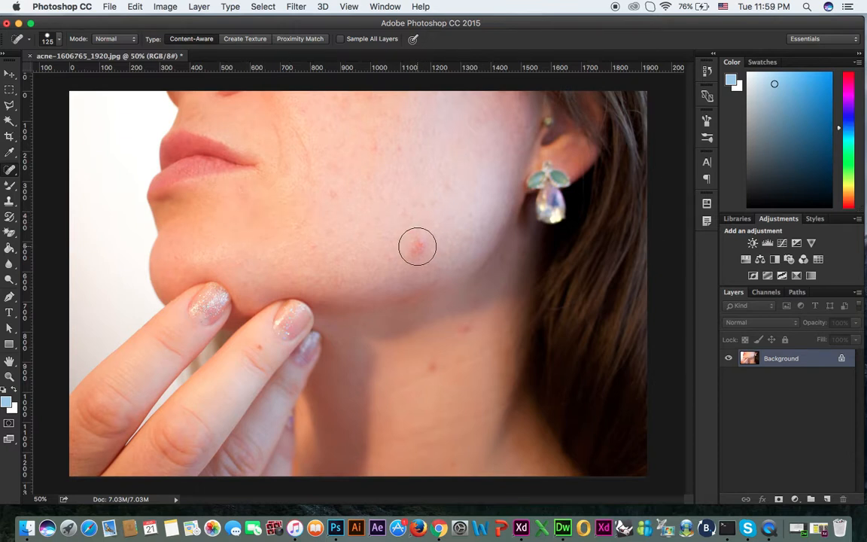
Step: Heal the large red blemish on the jaw and the two spots on the neck
left_click(417, 246)
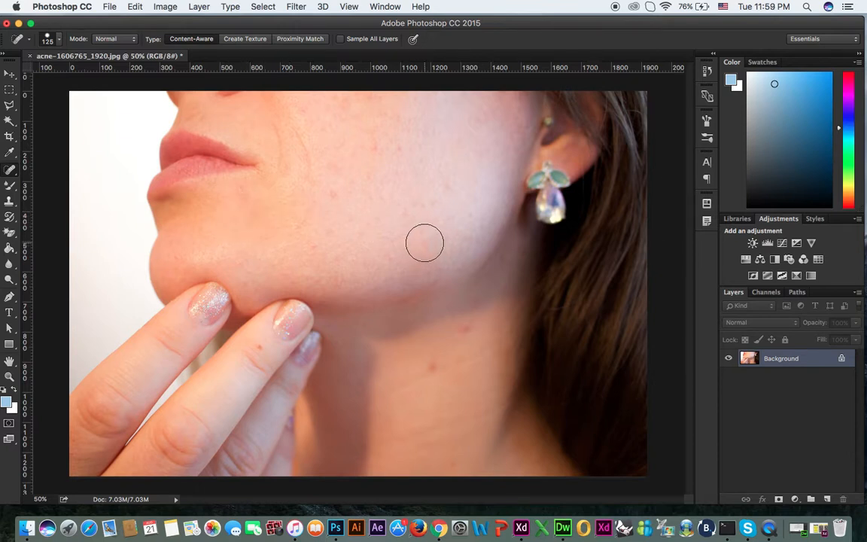
left_click(409, 250)
left_click(420, 238)
left_click(463, 332)
left_click(427, 368)
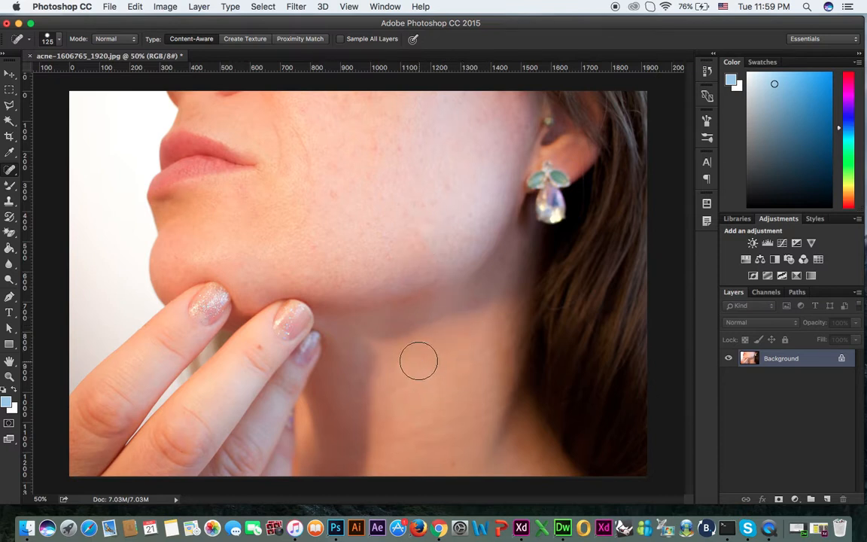
Step: Reduce the healing brush size to 70 and remove the spot on the finger below the nail
key("bracketleft")
key("bracketleft")
key("bracketleft")
key("bracketleft")
left_click(264, 348)
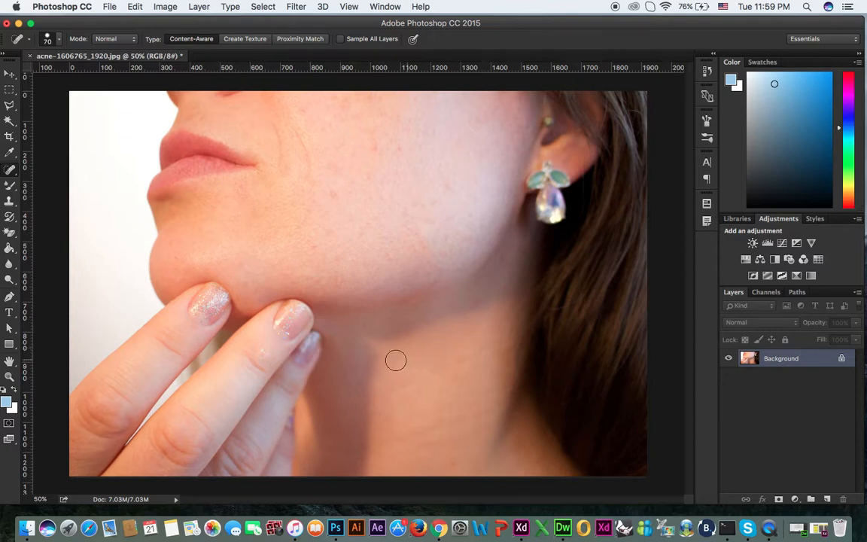
left_click(262, 353)
left_click(264, 360)
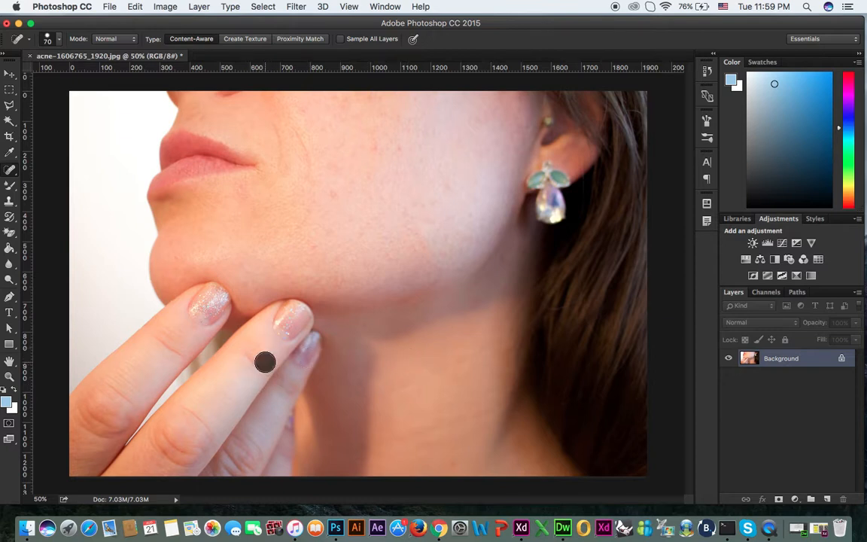
left_click(252, 365)
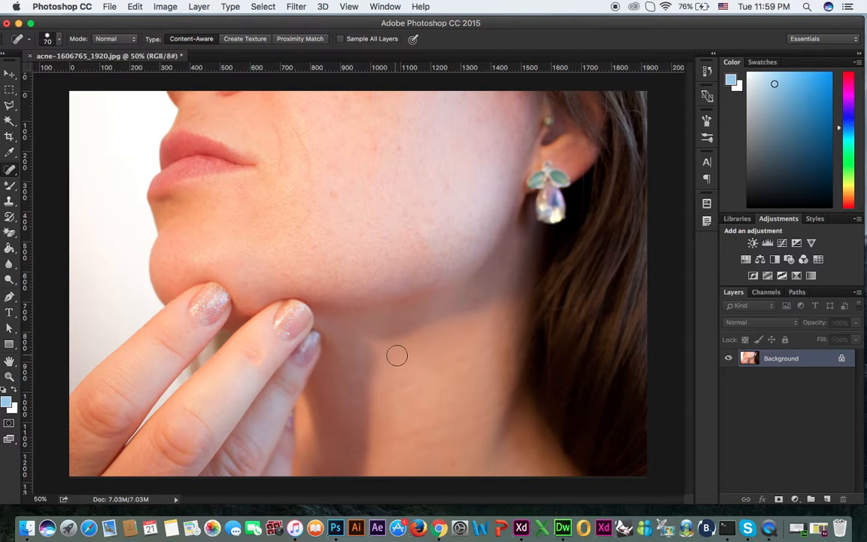
Step: Heal the remaining small marks under the jawline and the red spots across the cheek
left_click(445, 286)
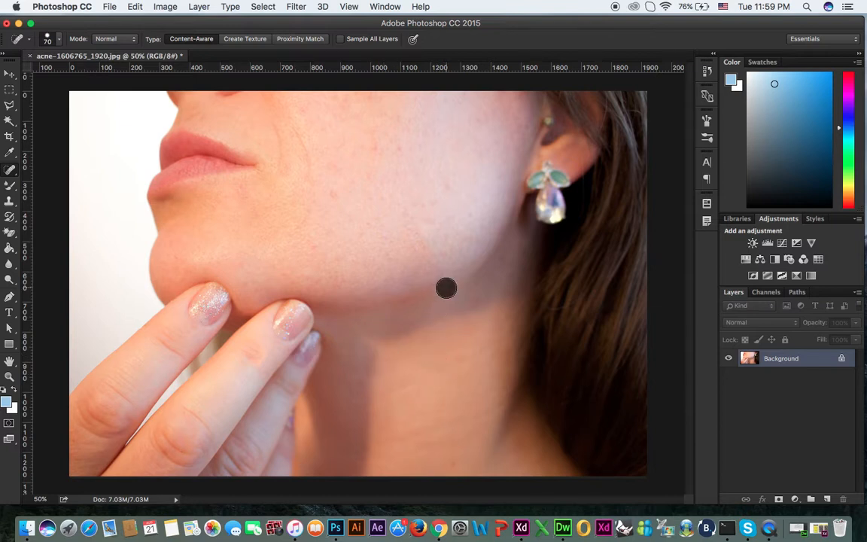
left_click(477, 299)
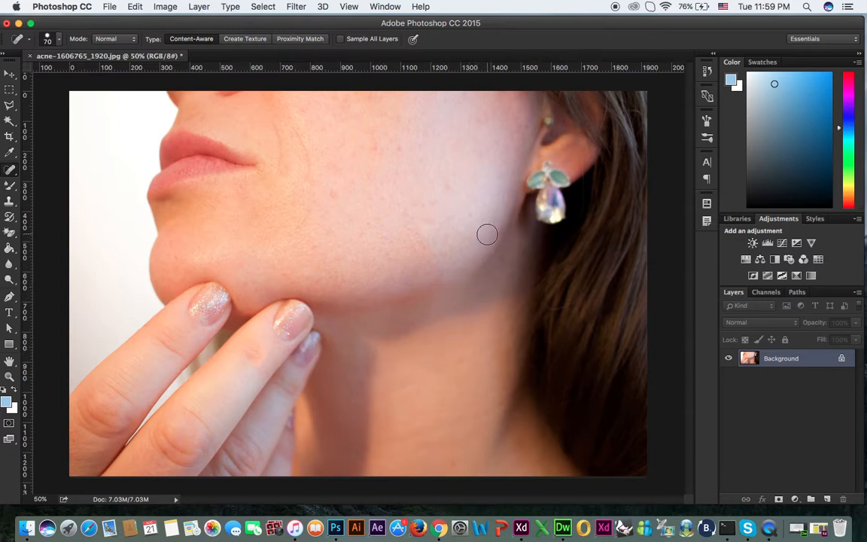
left_click(370, 147)
left_click(396, 149)
left_click(444, 139)
left_click(338, 177)
left_click(328, 157)
left_click(351, 149)
left_click(358, 159)
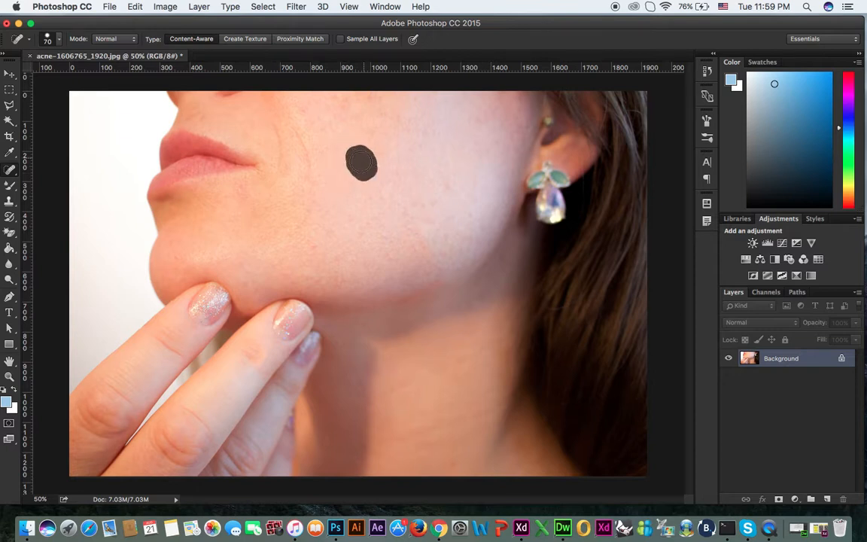
left_click(354, 179)
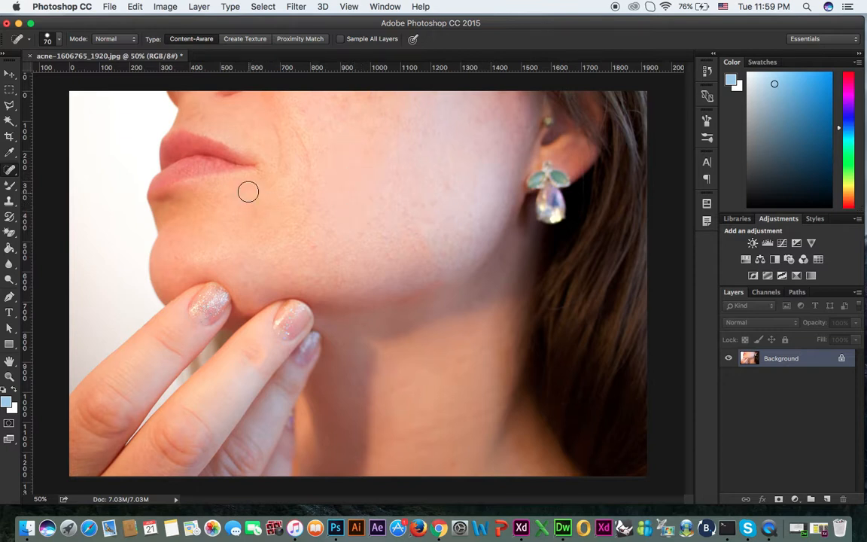
left_click(353, 159)
left_click(378, 150)
Step: Soften the skin with the Camera Raw Filter by setting Clarity to -72
left_click(298, 7)
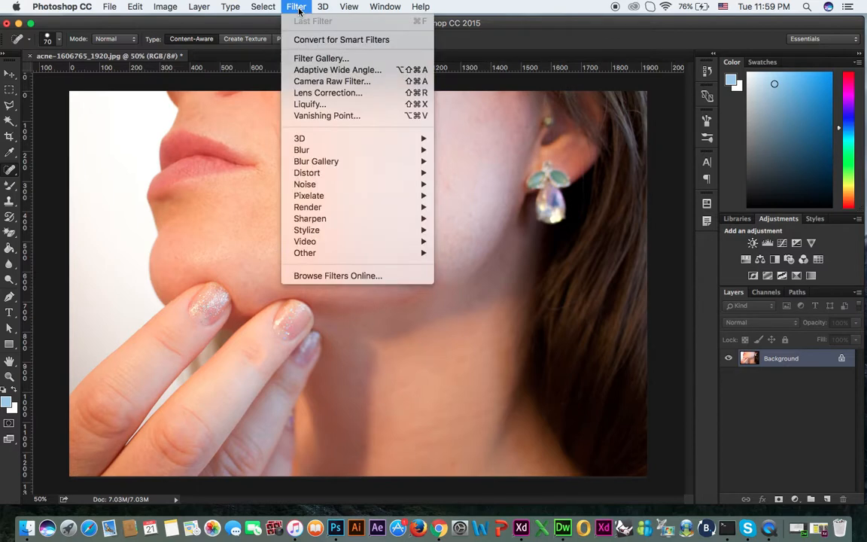
left_click(338, 81)
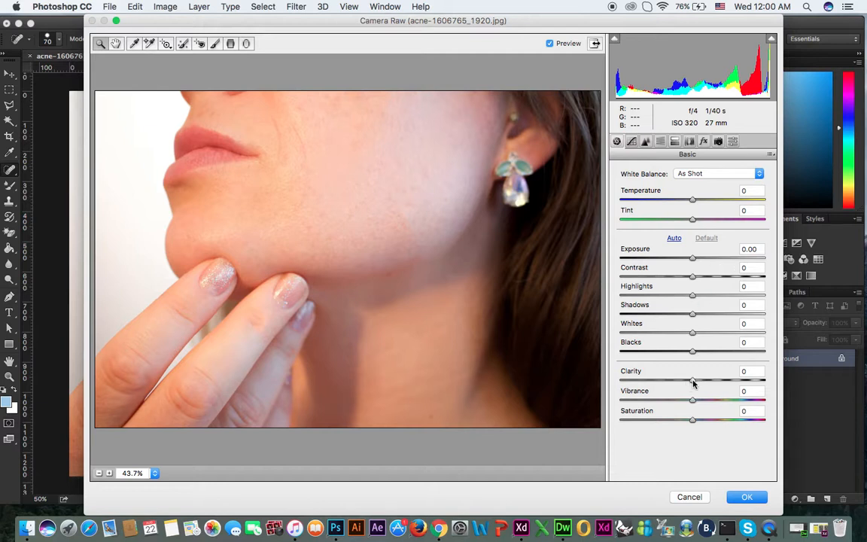
left_click_drag(693, 383, 638, 386)
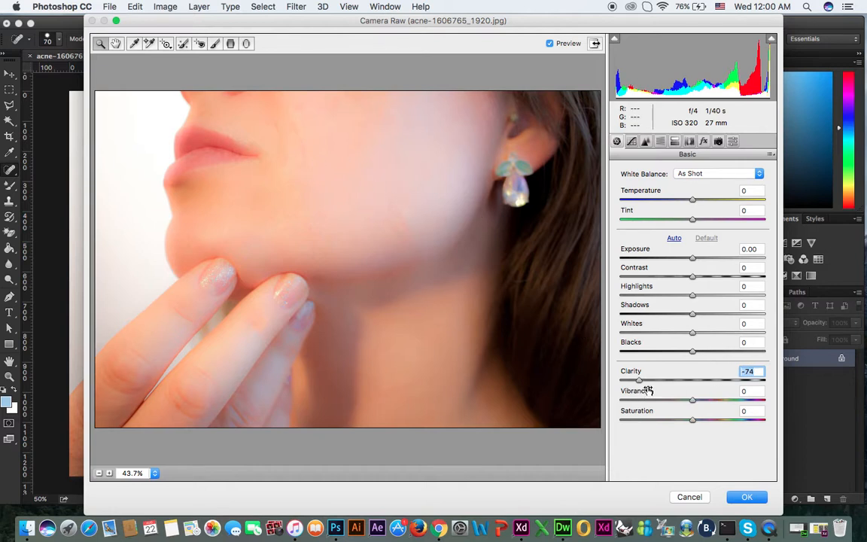
mouse_move(640, 386)
left_mouse_down()
mouse_move(697, 381)
mouse_move(642, 389)
left_mouse_up()
Step: Set Exposure to +0.50, Contrast +12, Highlights +25, Shadows -9, Whites +7 and Blacks +1, and apply the Camera Raw Filter
left_click_drag(694, 259, 687, 317)
left_click(700, 285)
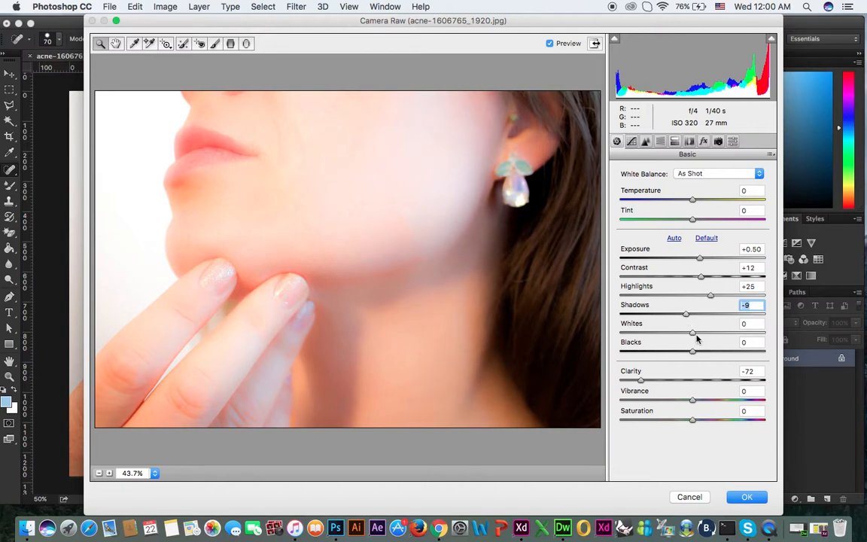
left_click(695, 334)
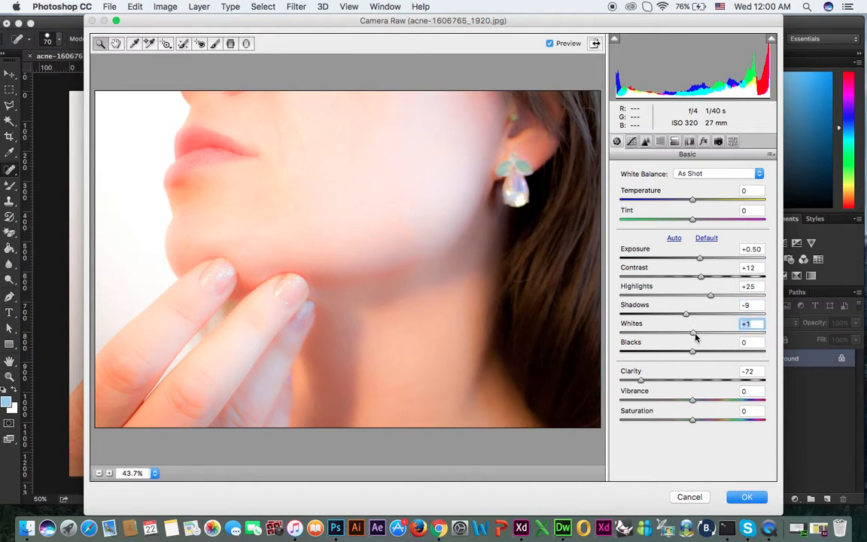
left_click_drag(693, 354, 671, 356)
left_click_drag(679, 357, 701, 354)
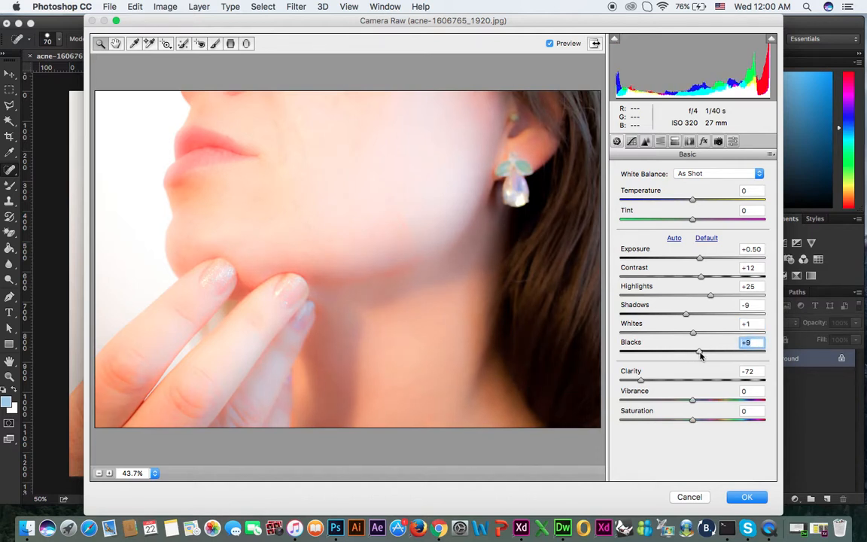
left_click_drag(700, 355, 698, 335)
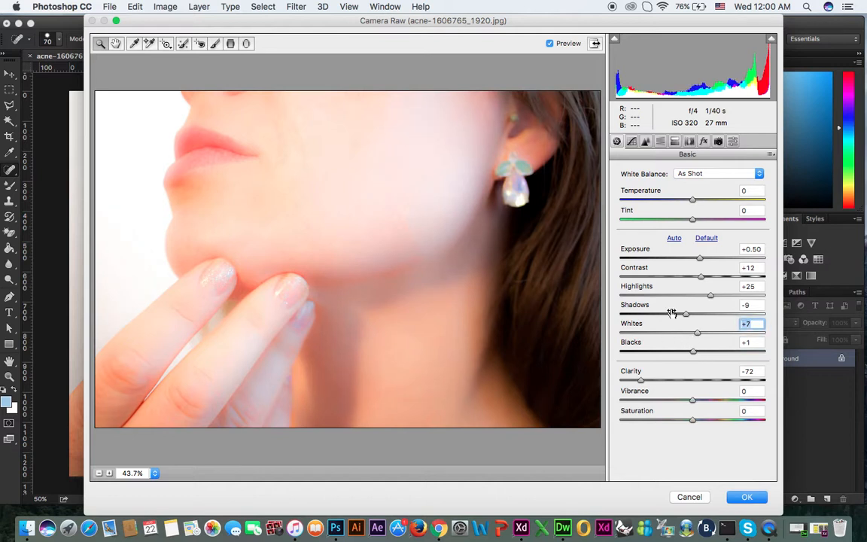
left_click(753, 498)
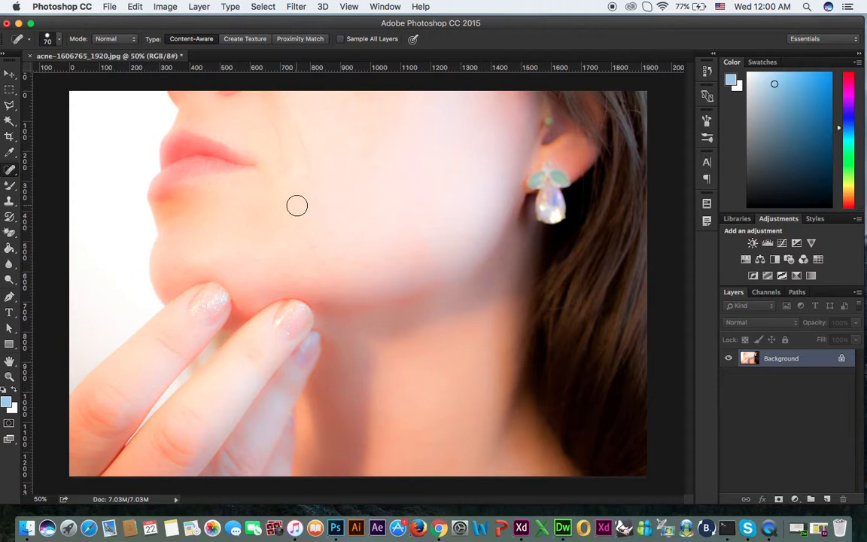
Step: Lighten the skin on the cheek, jaw and neck using the Dodge tool at brush size 600 with Midtones range and 50% exposure
left_click_drag(7, 283, 47, 275)
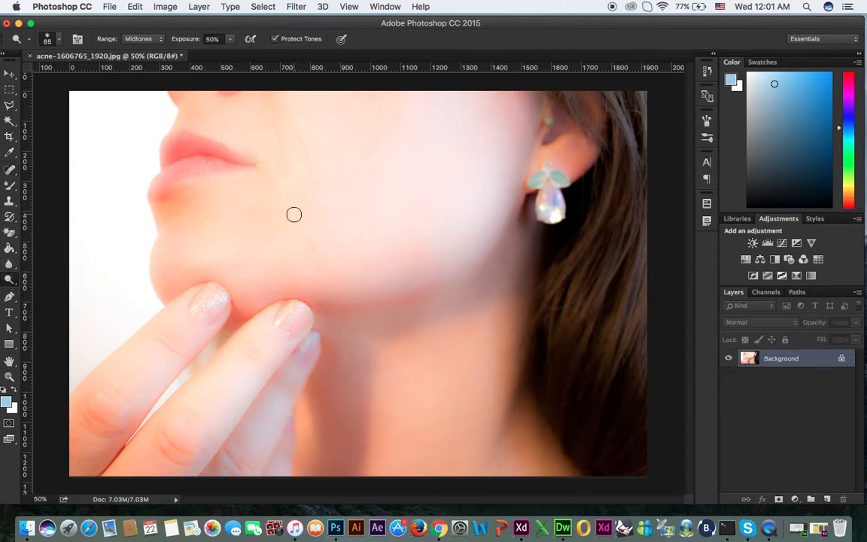
key("bracketright")
key("bracketright")
key("bracketright")
key("bracketright")
key("bracketright")
key("bracketright")
left_click_drag(9, 283, 49, 276)
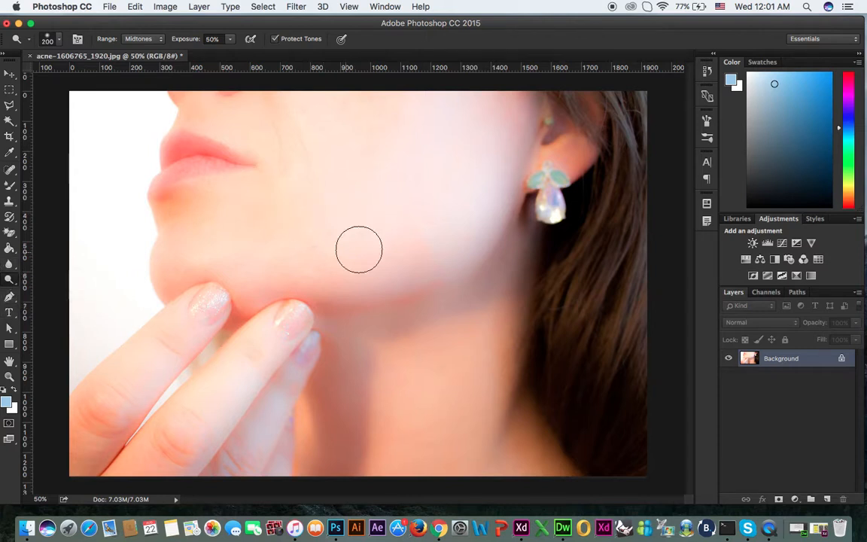
key("bracketright")
key("bracketright")
key("bracketright")
key("bracketright")
key("bracketright")
key("bracketright")
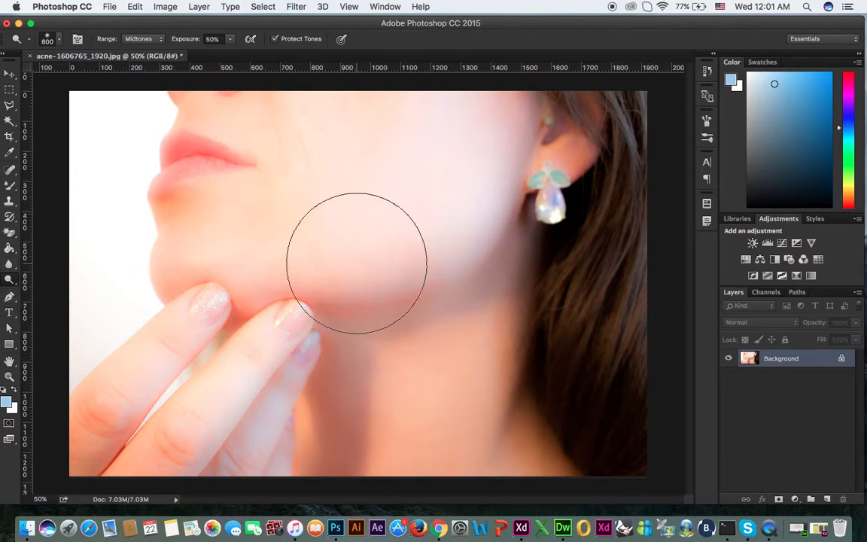
mouse_move(356, 263)
left_mouse_down()
mouse_move(360, 305)
mouse_move(313, 332)
mouse_move(339, 400)
mouse_move(329, 410)
mouse_move(381, 399)
mouse_move(341, 437)
mouse_move(406, 408)
mouse_move(507, 322)
mouse_move(410, 300)
mouse_move(291, 295)
mouse_move(319, 309)
mouse_move(356, 422)
mouse_move(491, 414)
mouse_move(453, 383)
mouse_move(426, 387)
mouse_move(437, 450)
mouse_move(474, 431)
mouse_move(501, 357)
mouse_move(456, 315)
left_mouse_up()
mouse_move(316, 97)
left_mouse_down()
mouse_move(343, 121)
mouse_move(323, 180)
mouse_move(292, 217)
mouse_move(295, 326)
mouse_move(483, 364)
mouse_move(454, 390)
mouse_move(505, 322)
left_mouse_up()
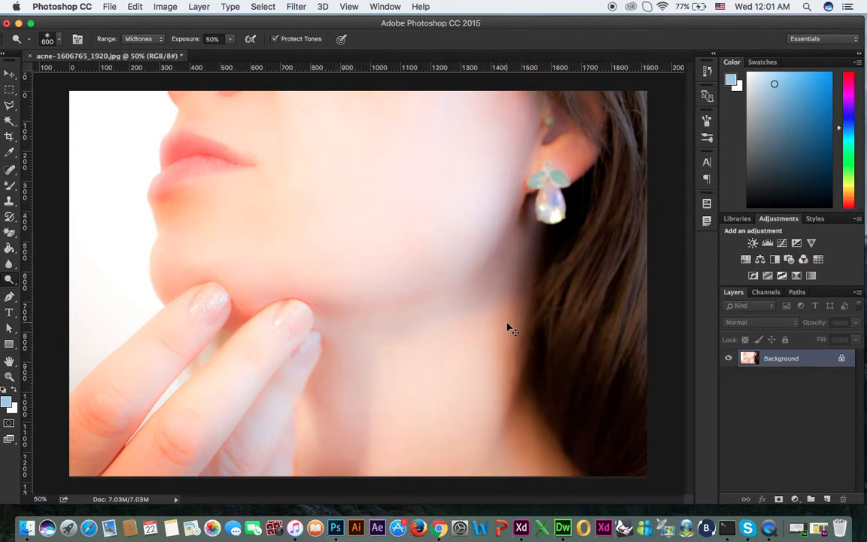
key("super+minus")
key("super+minus")
key("super+alt+i")
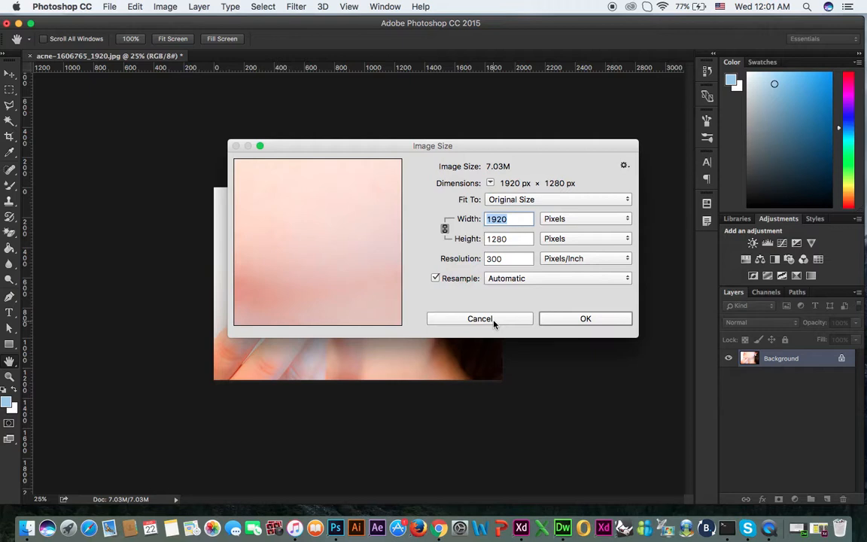
left_click(494, 319)
key("o")
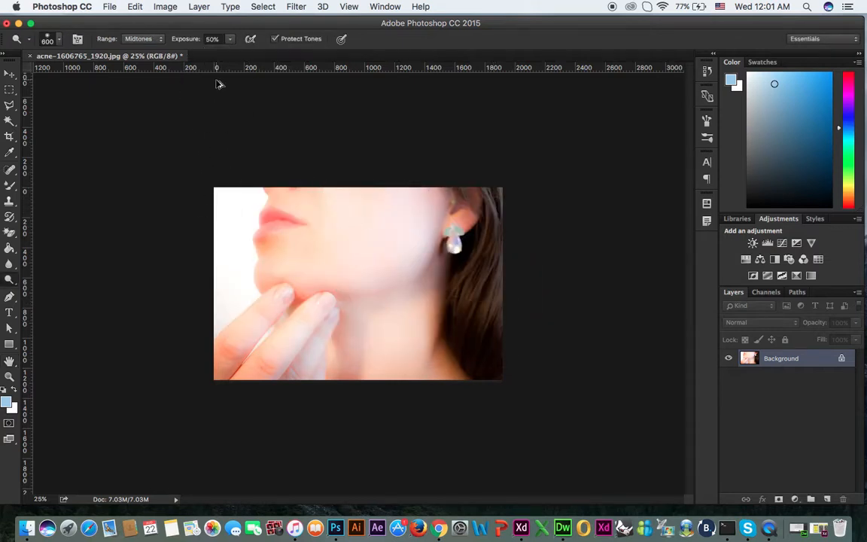
Step: Try to widen the canvas to 3840 pixels with the image anchored at the centre
key("alt+super+c")
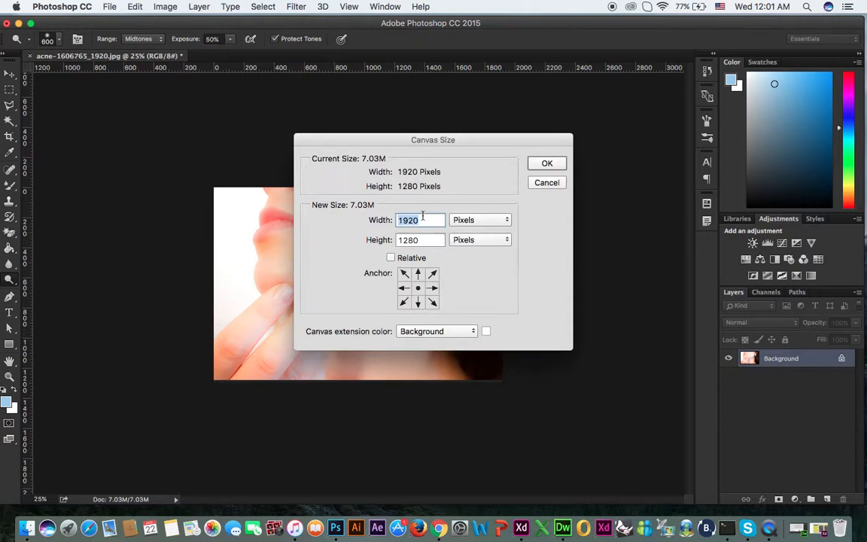
type("3840")
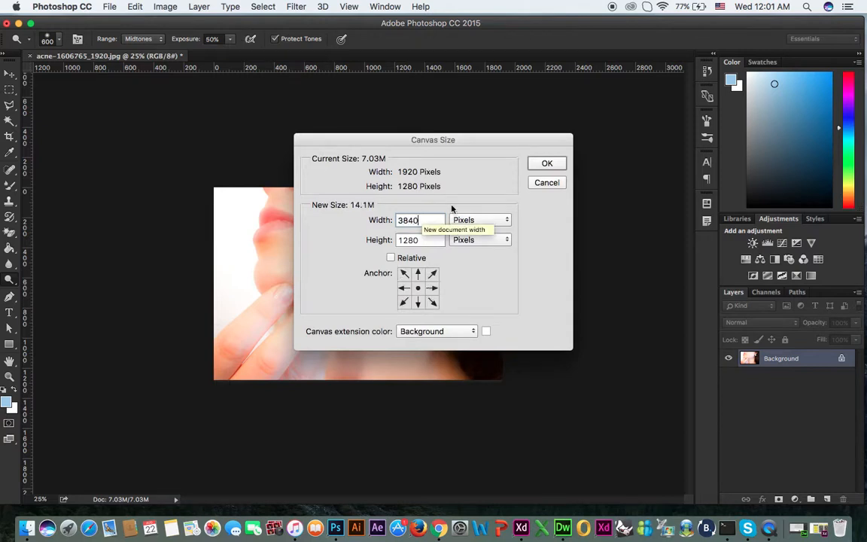
left_click(546, 163)
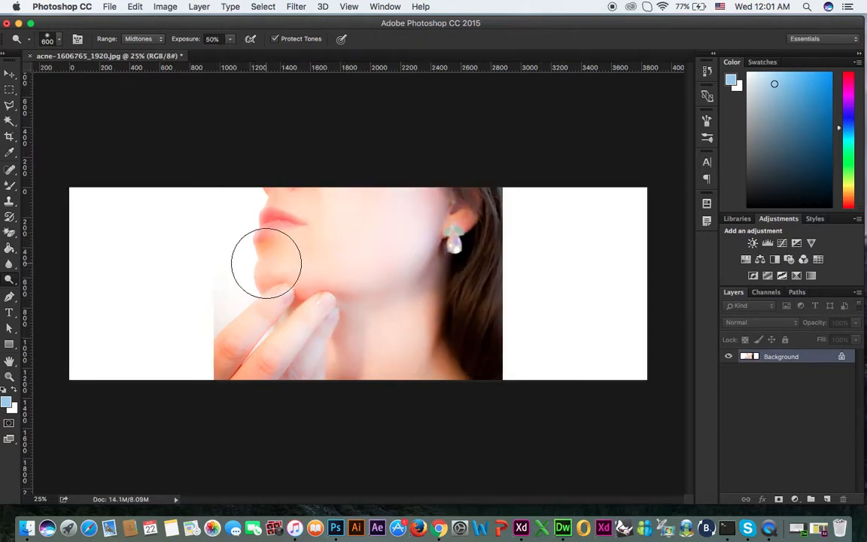
key("super+z")
Step: Widen the canvas to 3840 pixels with the image anchored at its middle-right, adding the blank area on the image's left side
key("alt+super+c")
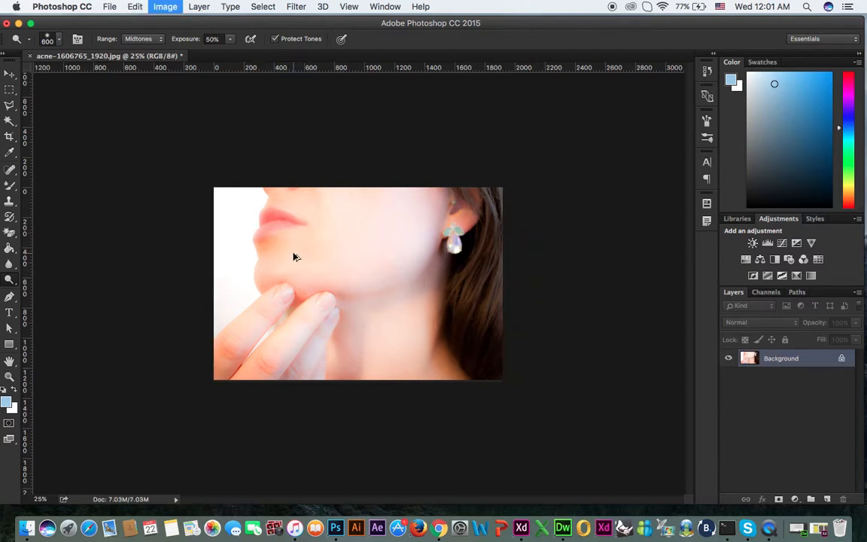
type("3840")
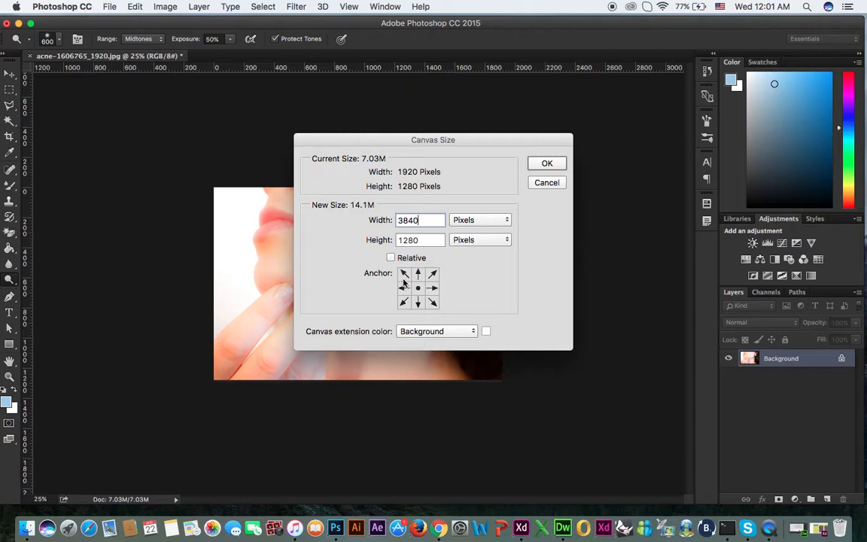
left_click(434, 289)
left_click(547, 164)
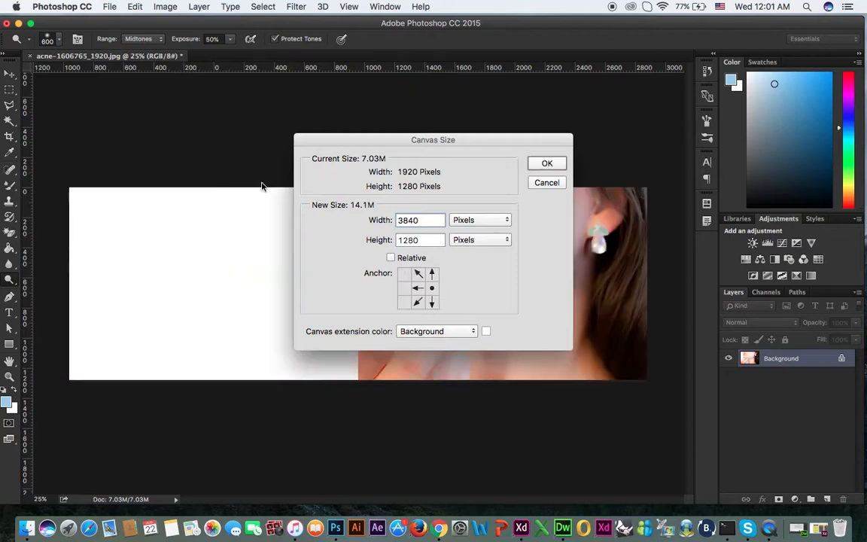
Step: Place the original photo acne-1606765_1920.jpg from the Downloads folder as an embedded image
left_click(110, 8)
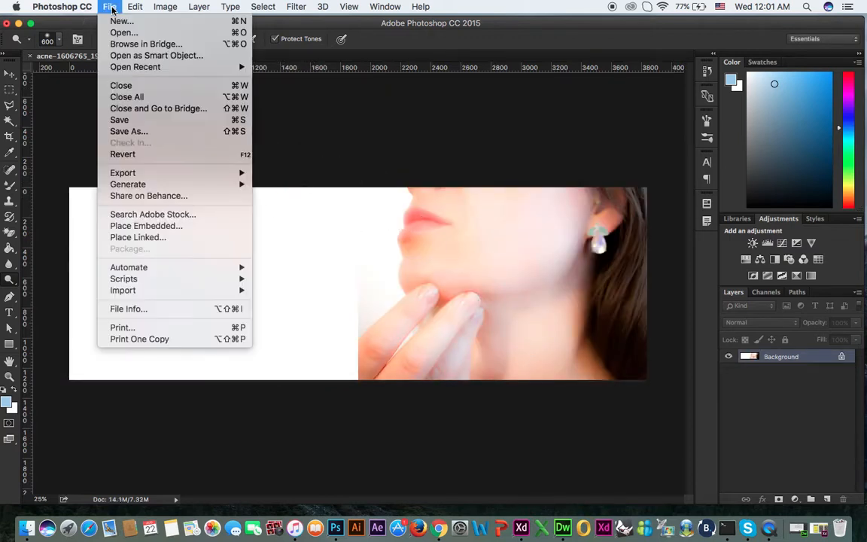
left_click(179, 225)
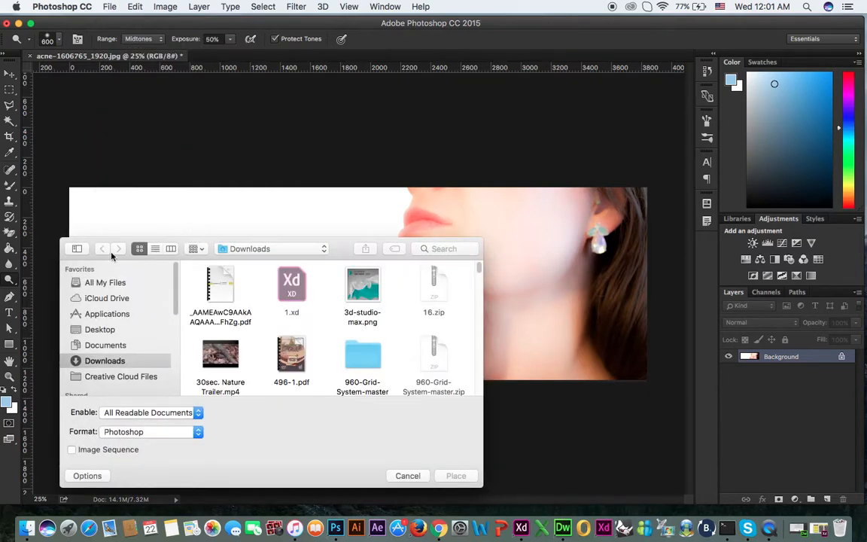
left_click_drag(65, 243, 68, 99)
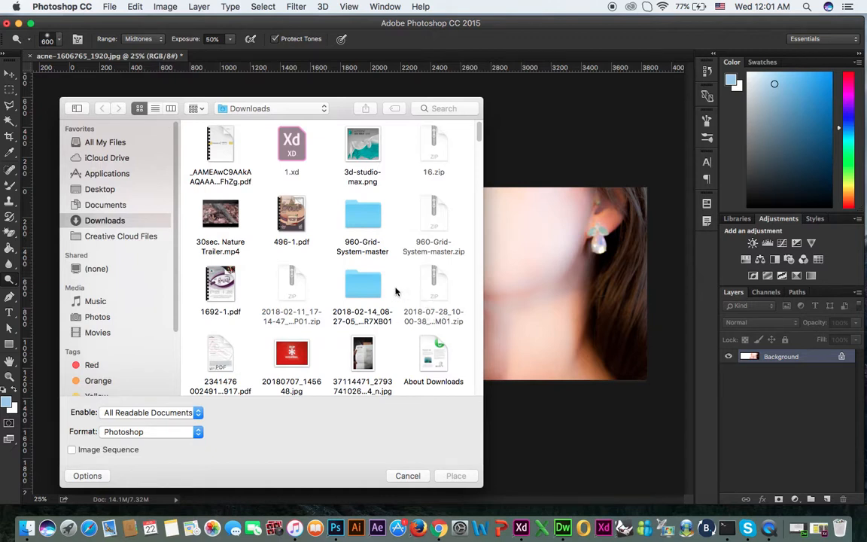
scroll(397, 292, "down", 6)
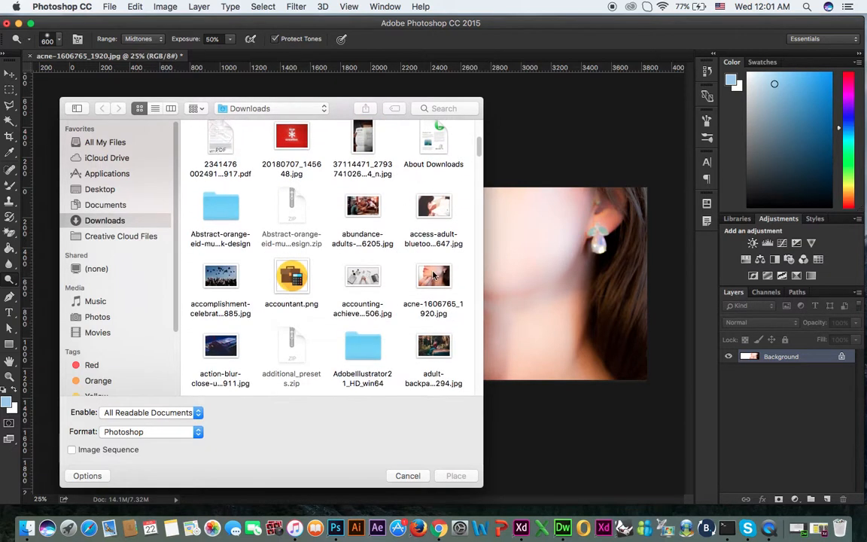
left_click(435, 277)
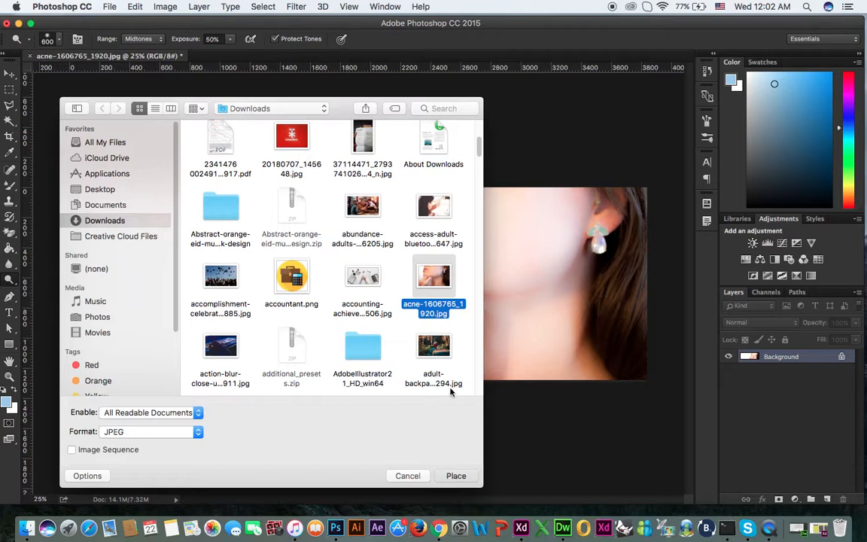
key("Return")
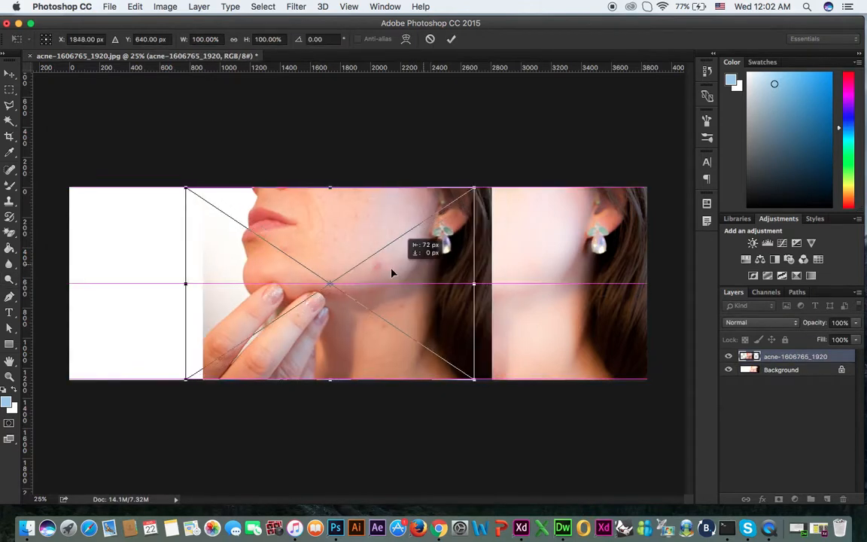
Step: Move the placed original into the blank left half of the canvas, commit the placement and deselect its layer with the Move tool
left_click_drag(337, 273, 280, 273)
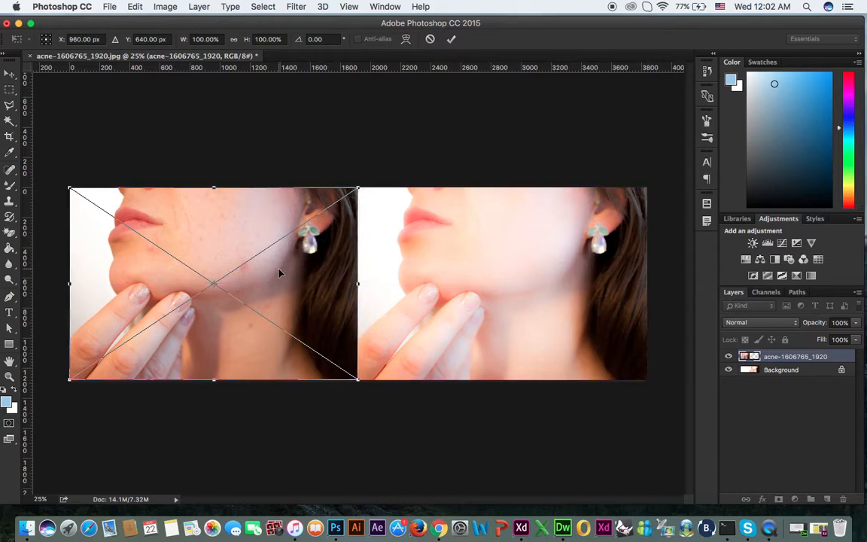
key("Return")
key("o")
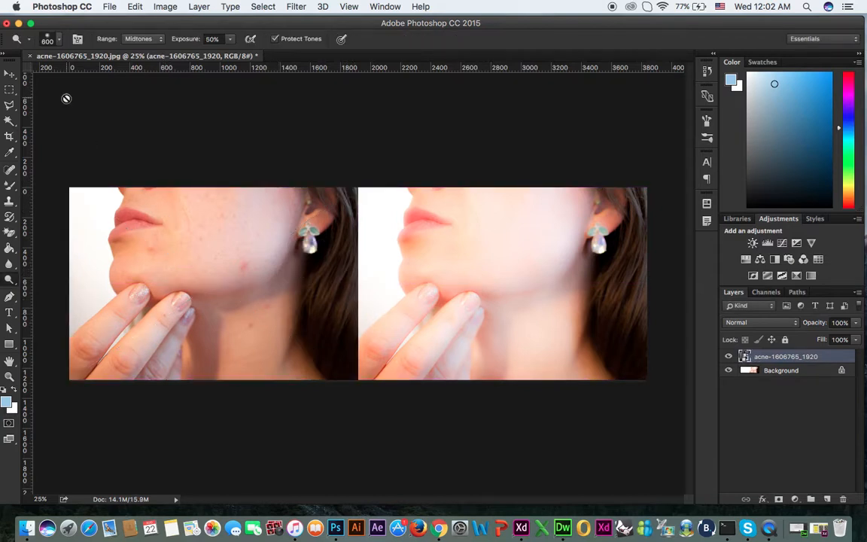
key("v")
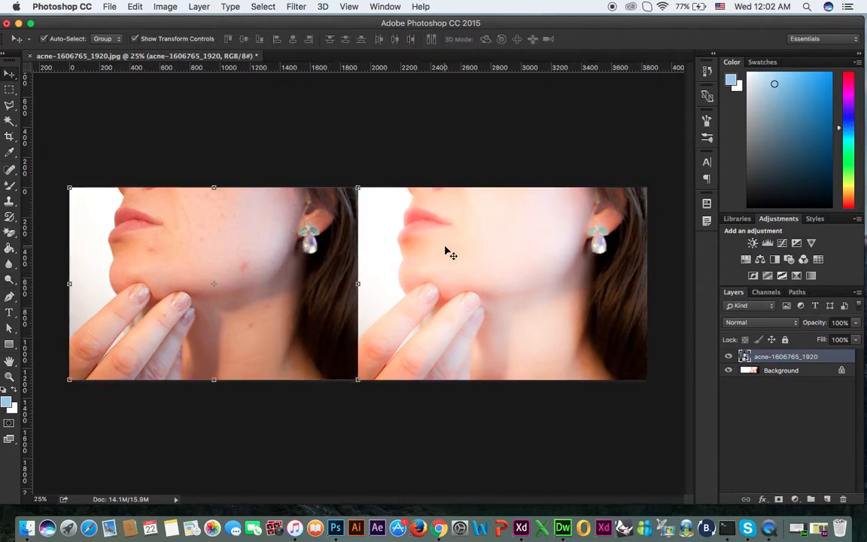
left_click(500, 233)
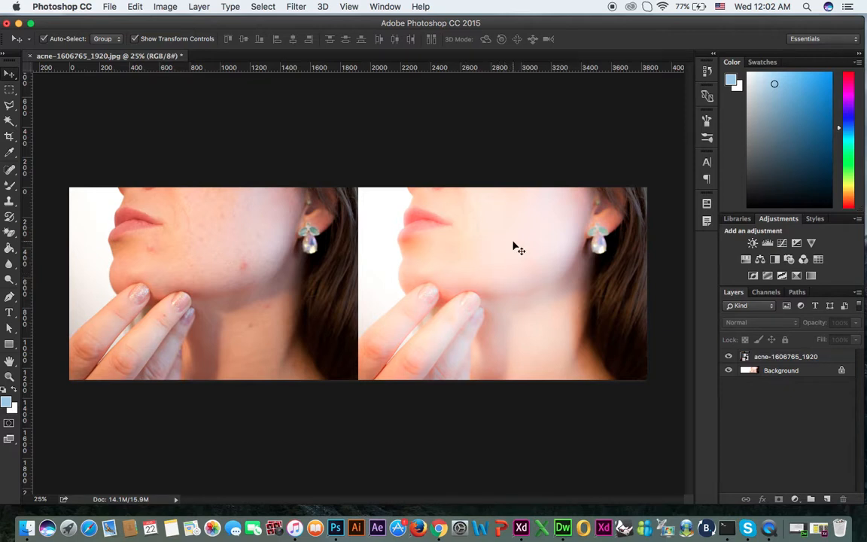